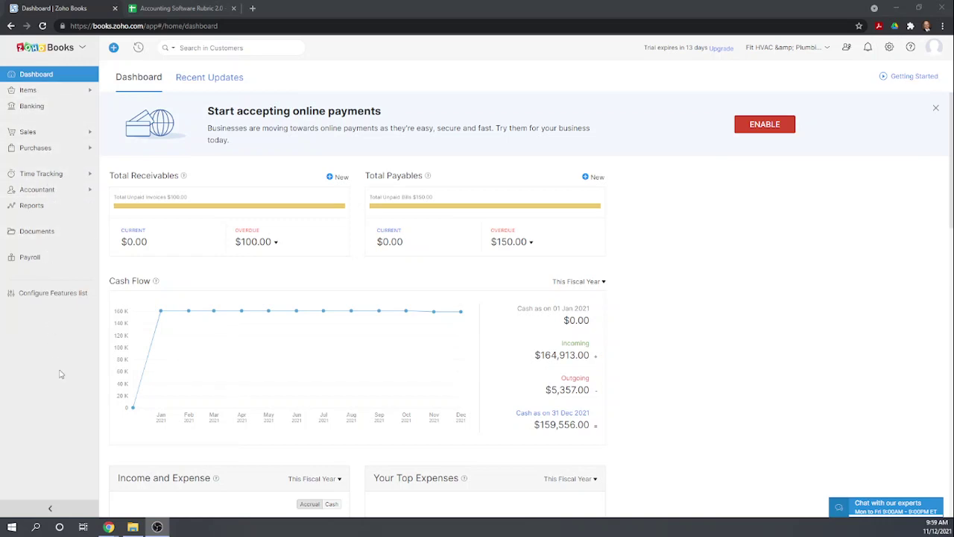
# Expand the Accountant section in the sidebar to reveal Manual Journals and Chart of Accounts.
pyautogui.click(38, 189)
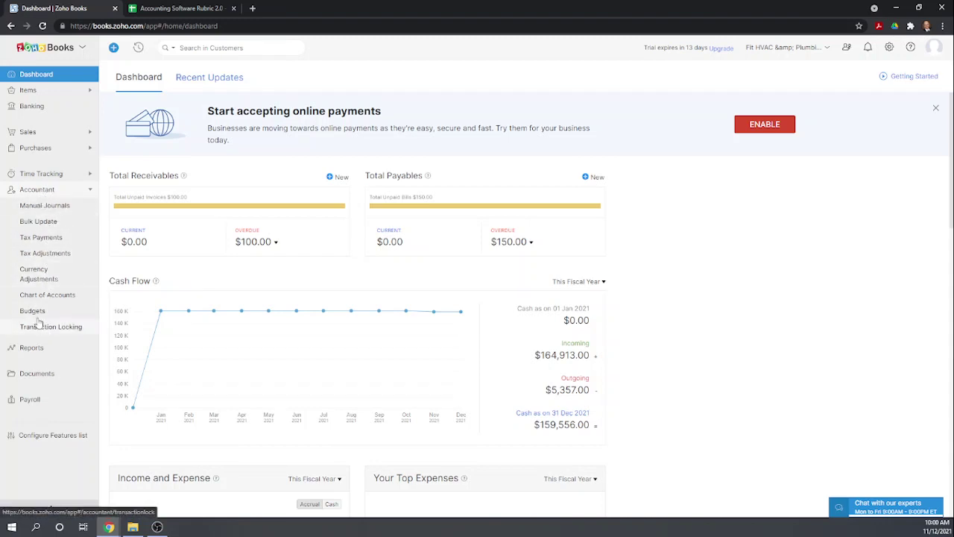
pyautogui.moveTo(44, 205)
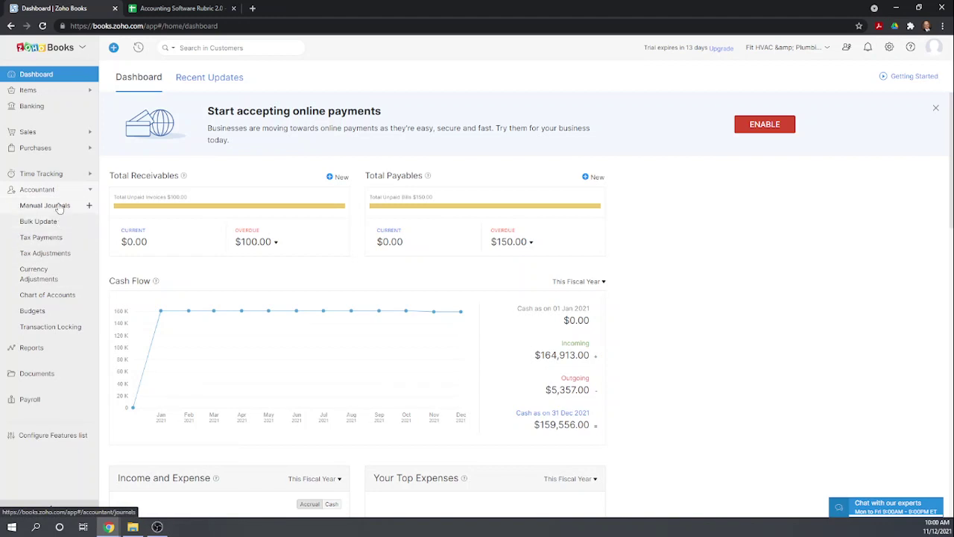
# From Manual Journals, create a new journal noted 'record job trailer purchase'.
pyautogui.click(60, 206)
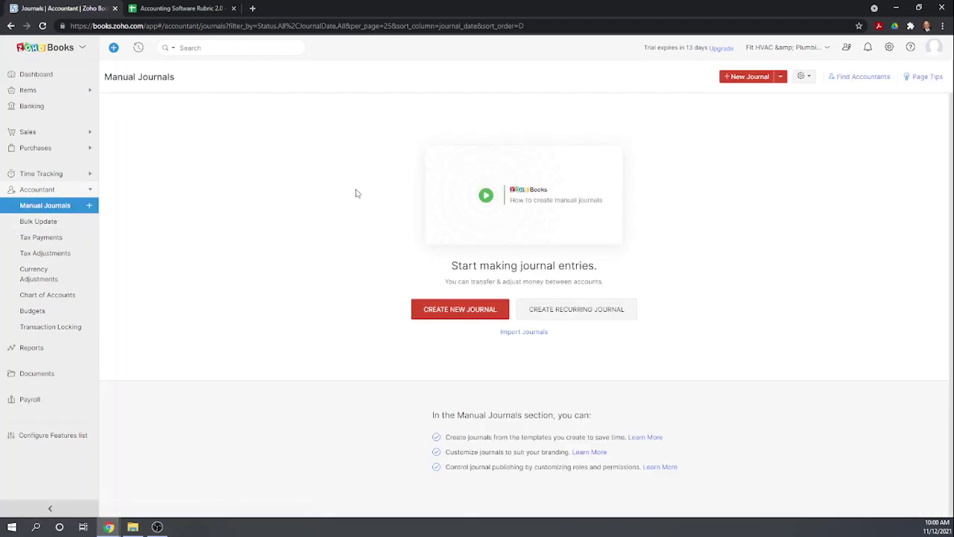
pyautogui.click(479, 316)
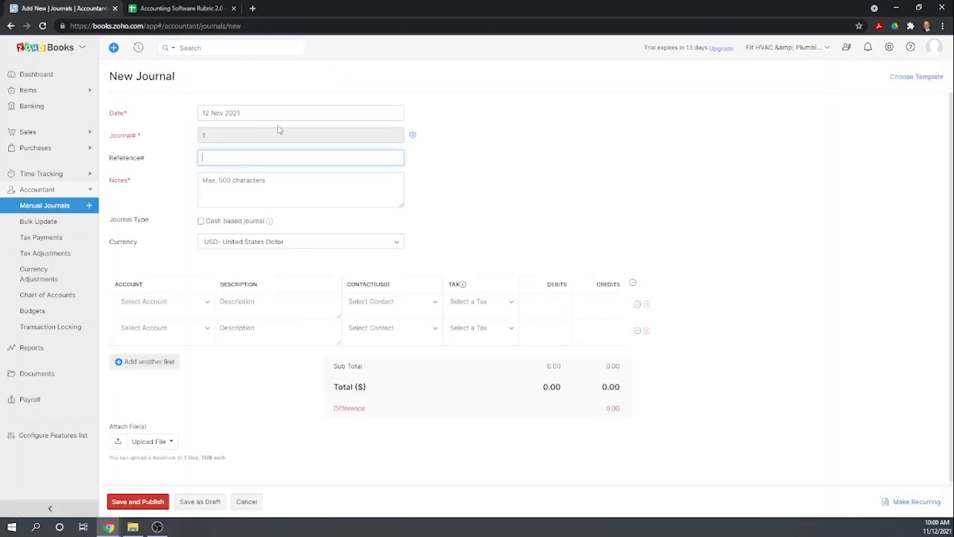
pyautogui.click(272, 179)
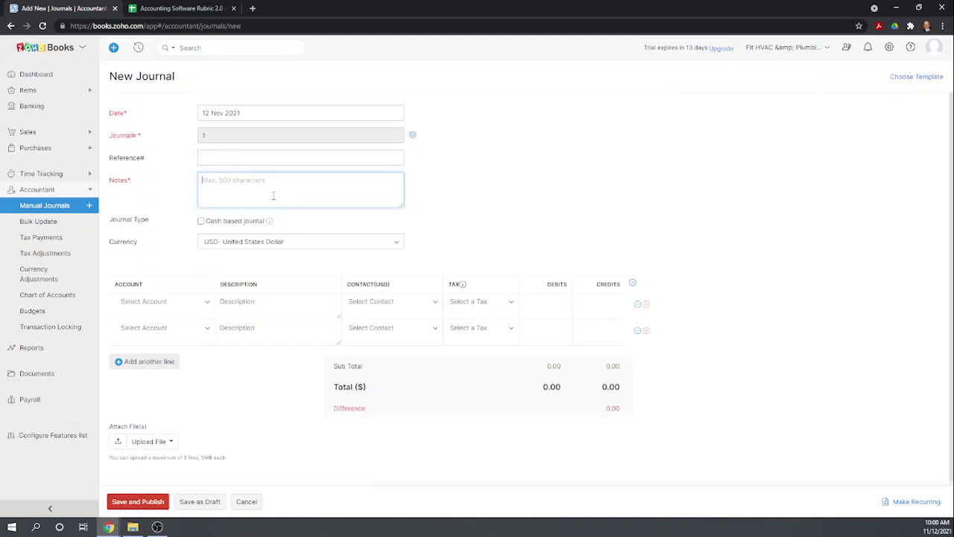
pyautogui.write('record job trailer purchase')
# Fill line one with Furniture and Equipment, description 'job trailer', debit 12000.
pyautogui.click(443, 176)
pyautogui.scroll(-1, 447, 276)
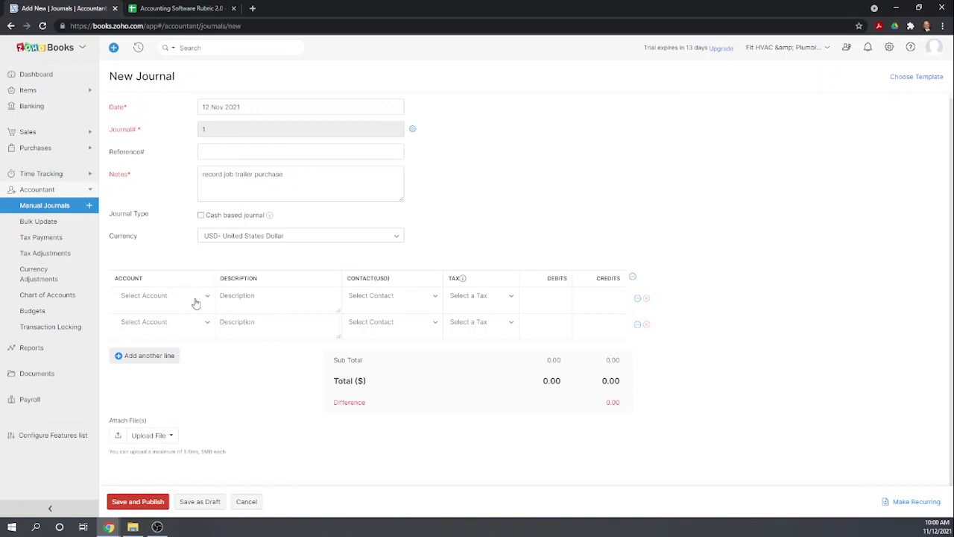
pyautogui.click(151, 296)
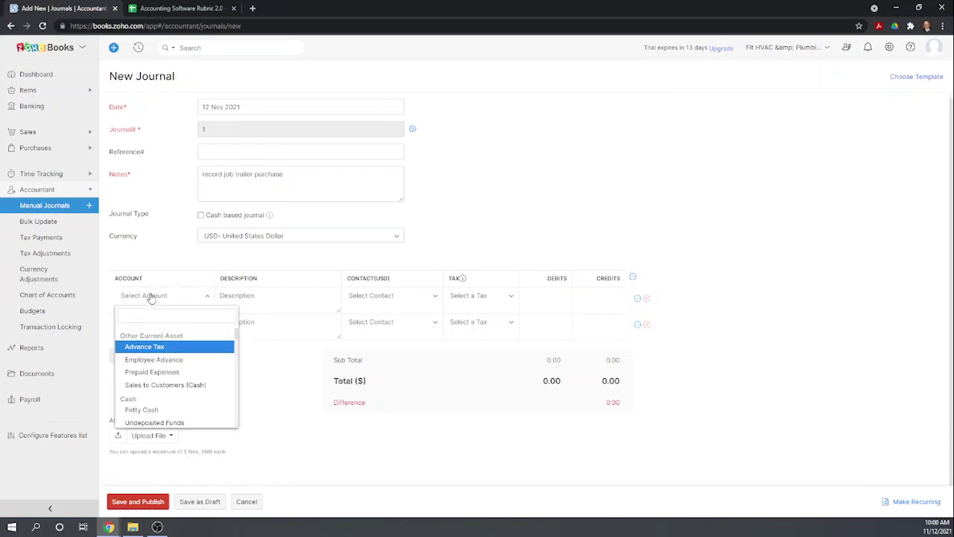
pyautogui.scroll(-2, 187, 356)
pyautogui.scroll(-1, 187, 357)
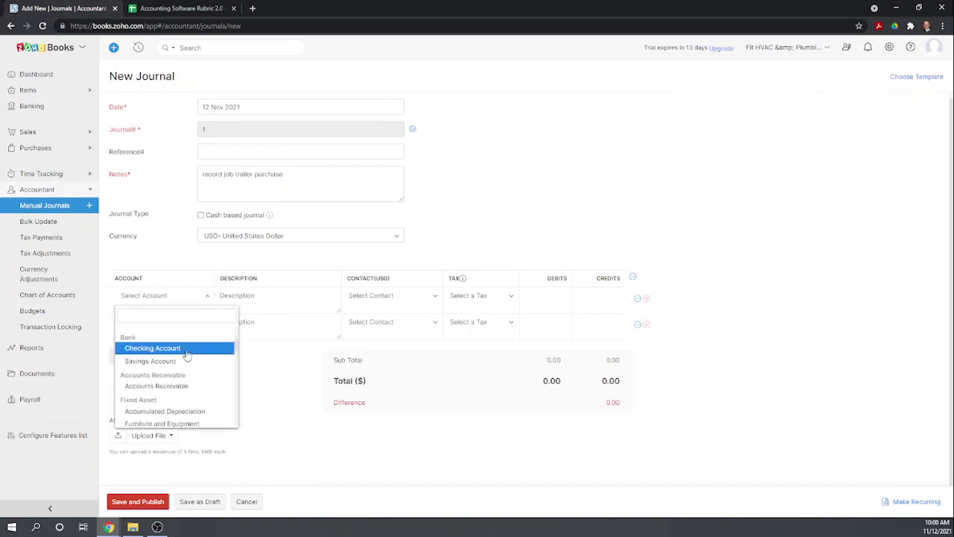
pyautogui.scroll(-1, 187, 356)
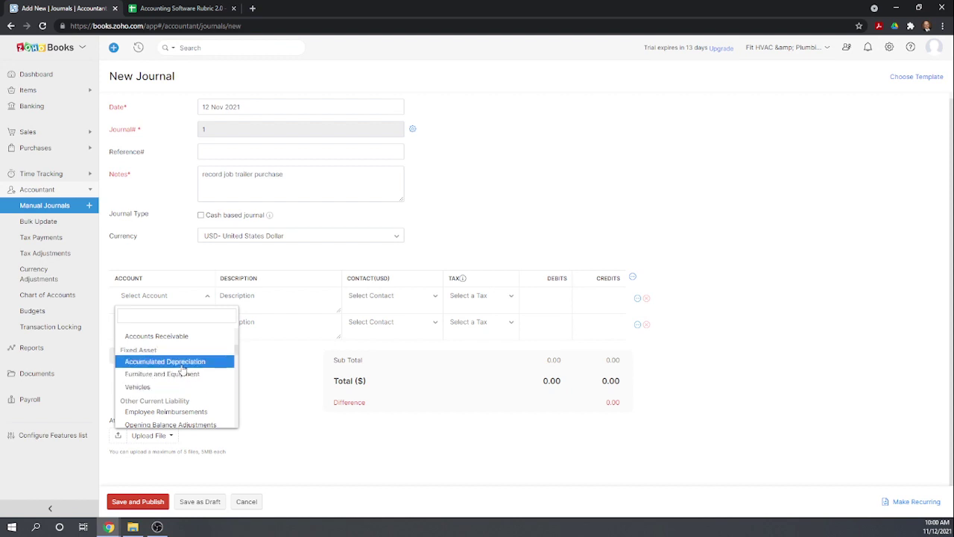
pyautogui.click(184, 375)
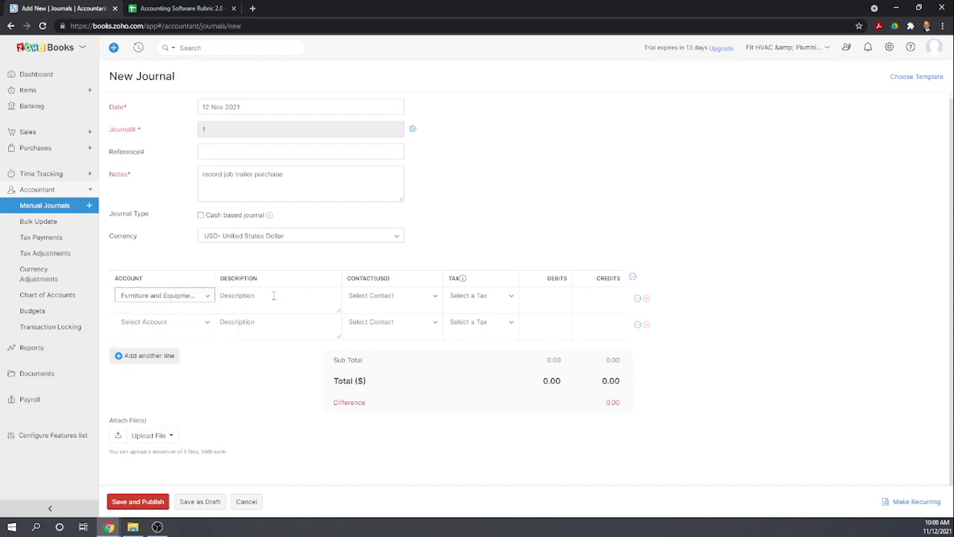
pyautogui.click(274, 296)
pyautogui.write('job trailer')
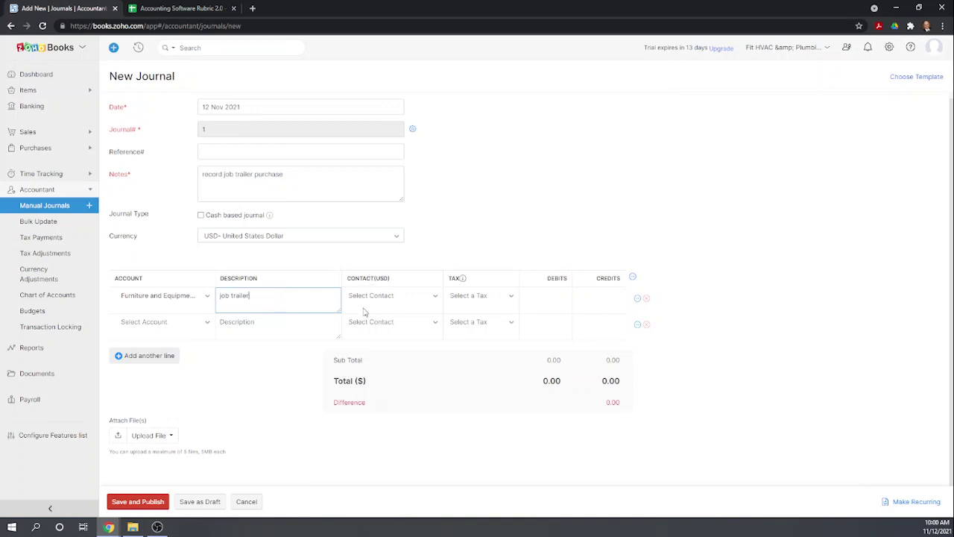
pyautogui.click(551, 294)
pyautogui.write('12')
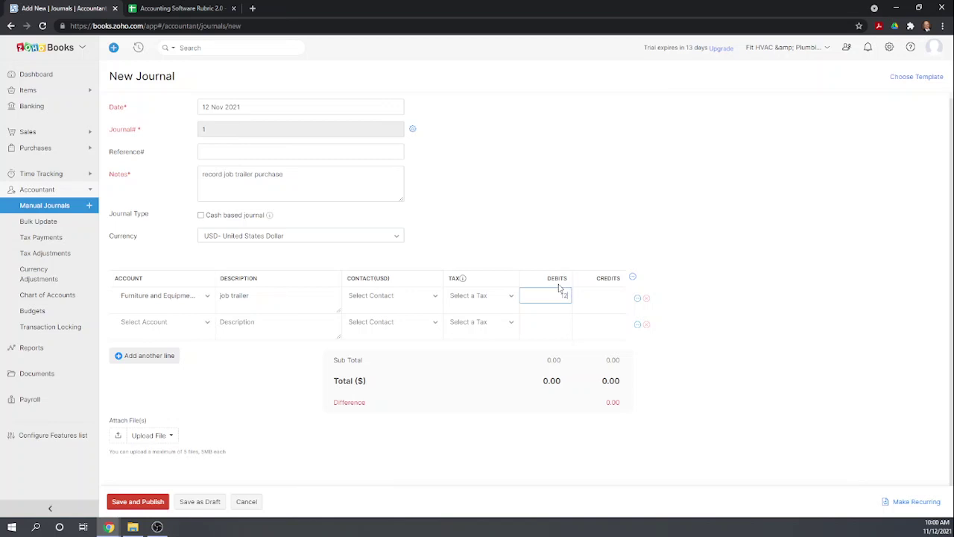
# Fill line two with Loan Payable, description 'job trailer', credit 12000, balancing the entry.
pyautogui.write('000')
pyautogui.click(160, 323)
pyautogui.scroll(-2, 178, 390)
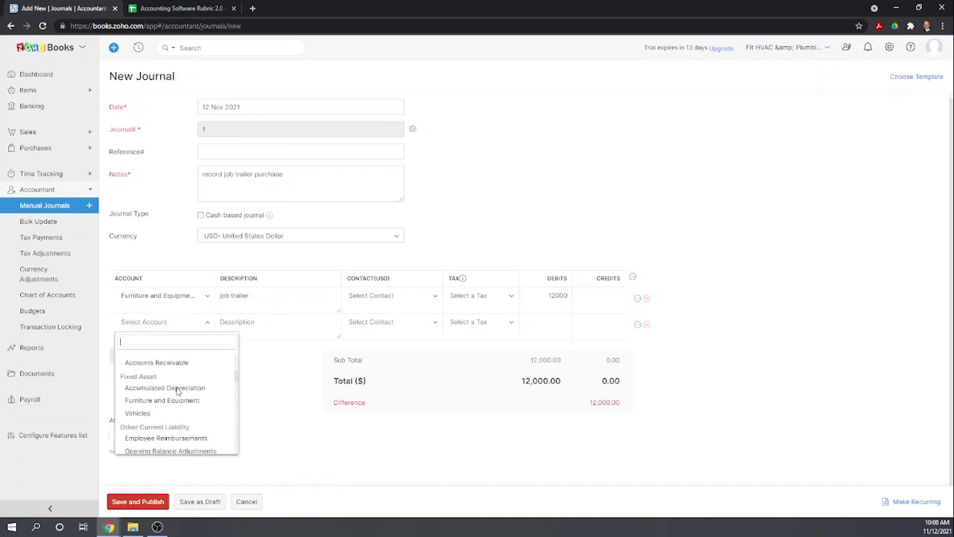
pyautogui.scroll(-2, 177, 390)
pyautogui.scroll(-1, 178, 390)
pyautogui.scroll(-1, 178, 390)
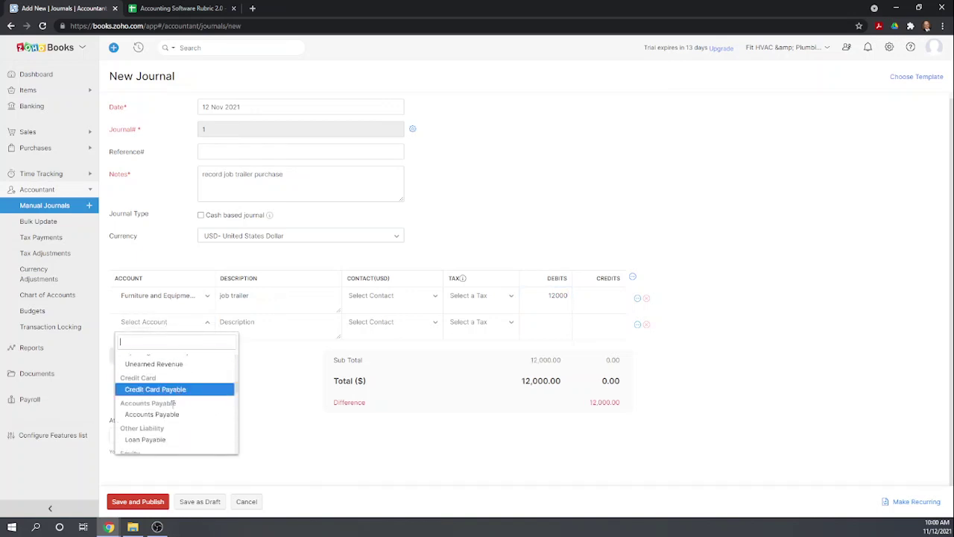
pyautogui.scroll(-2, 178, 393)
pyautogui.click(159, 393)
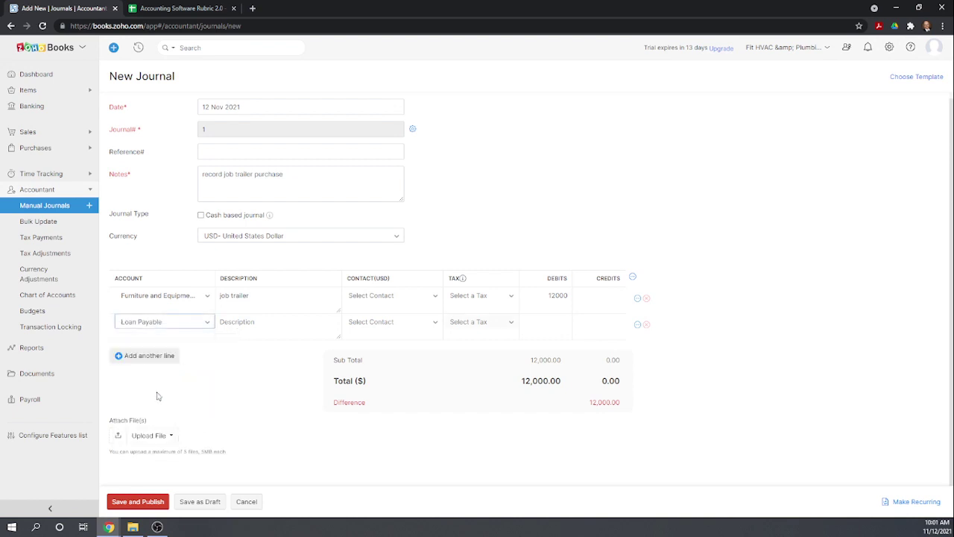
pyautogui.click(282, 329)
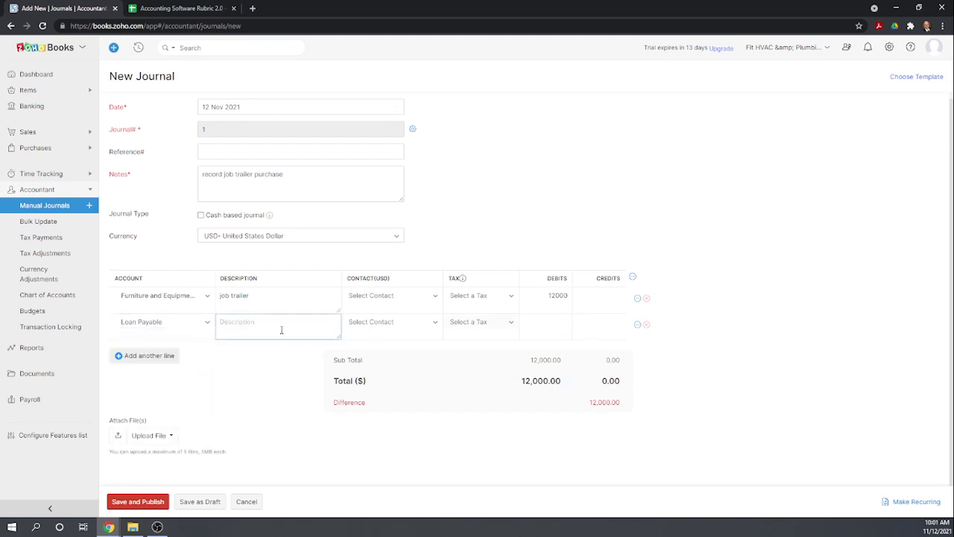
pyautogui.write('job trailer')
pyautogui.click(584, 322)
pyautogui.write('120')
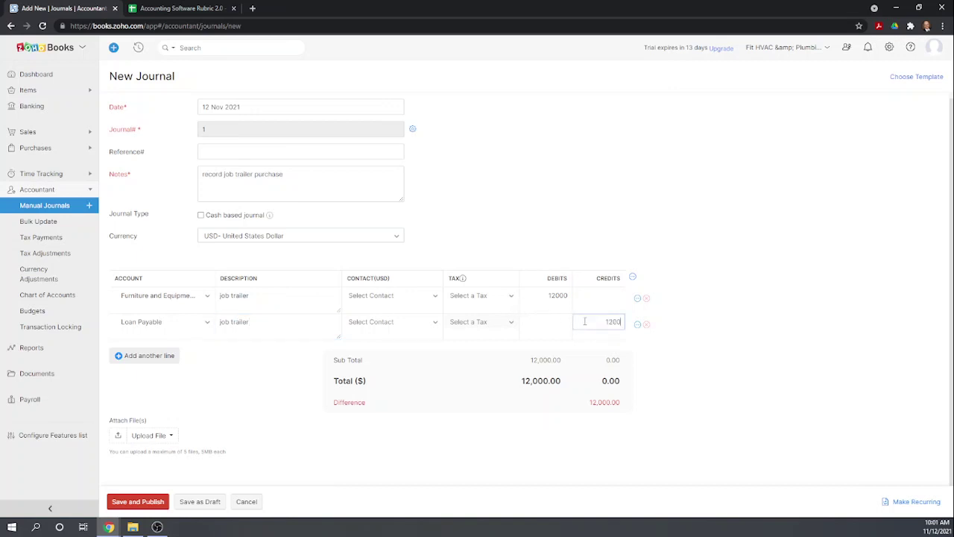
pyautogui.write('0')
pyautogui.click(625, 226)
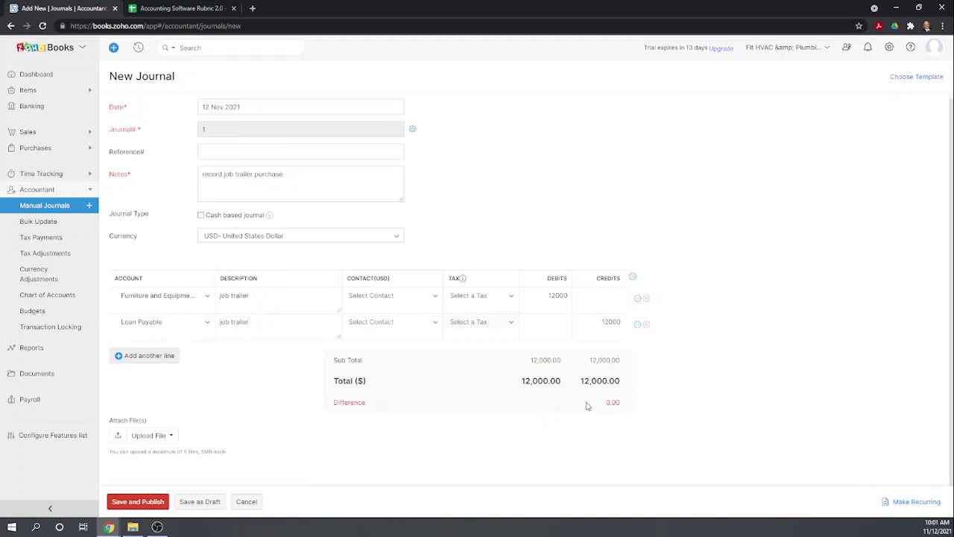
# Publish the balanced journal, then view the Chart of Accounts near Furniture and Equipment.
pyautogui.click(145, 501)
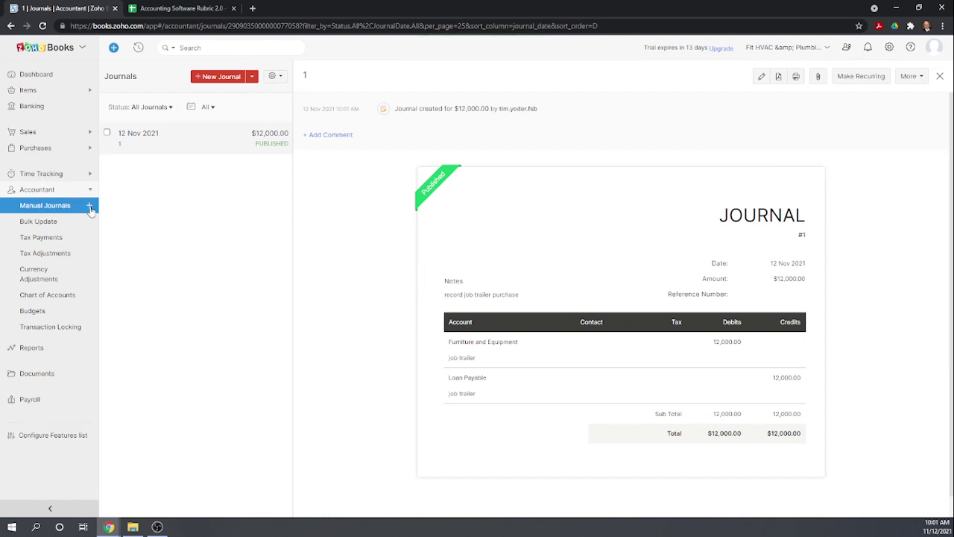
pyautogui.click(33, 355)
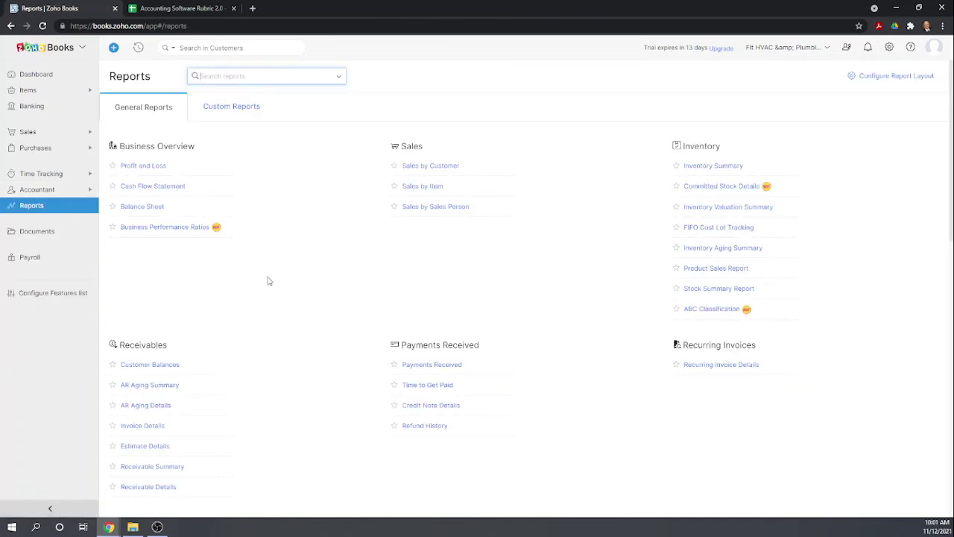
pyautogui.click(37, 189)
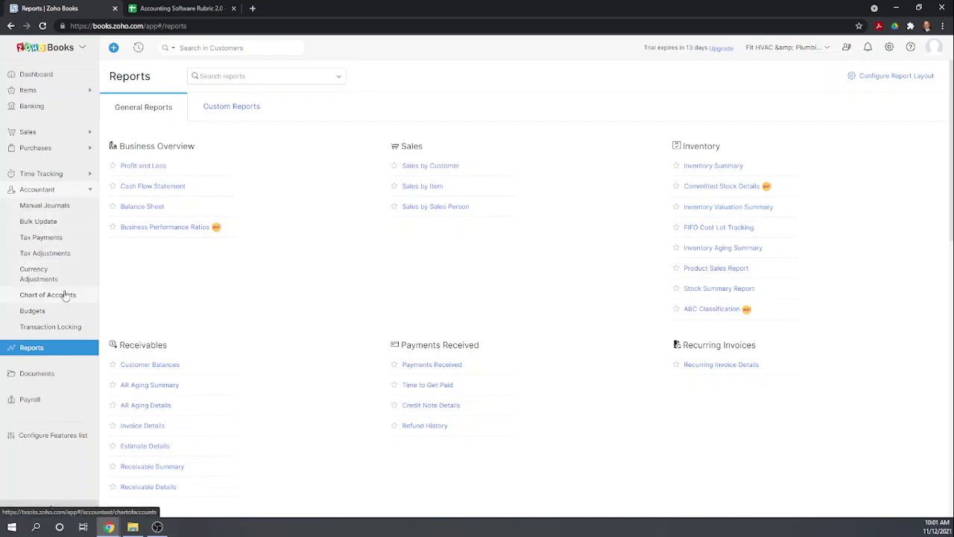
pyautogui.click(64, 296)
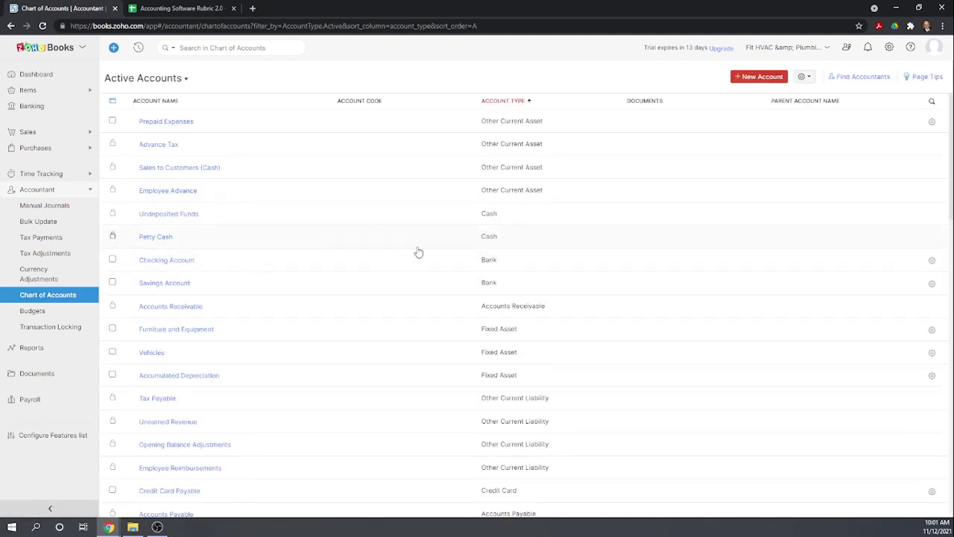
pyautogui.scroll(-1, 447, 258)
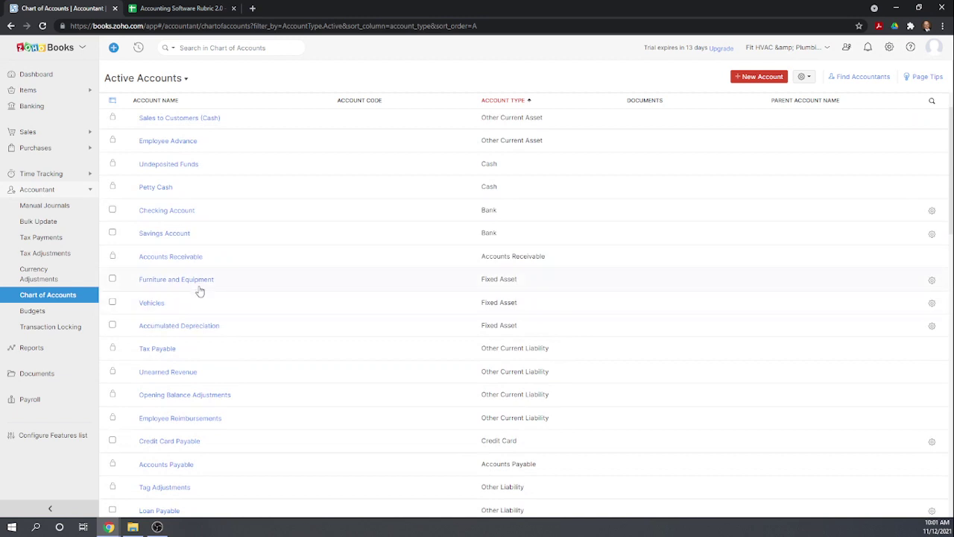
# Open the Furniture and Equipment transactions report showing the 12,000 debit and 87,000 balance.
pyautogui.click(200, 281)
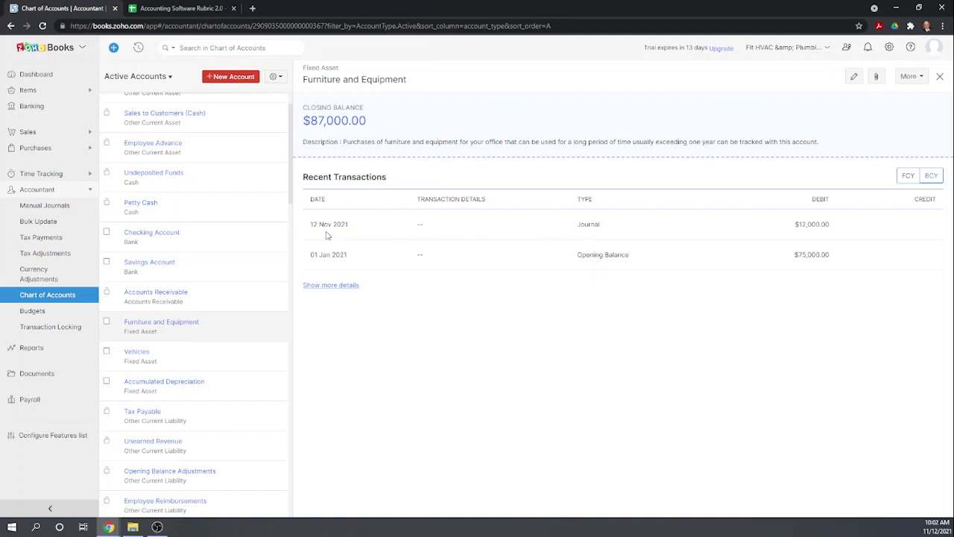
pyautogui.click(331, 285)
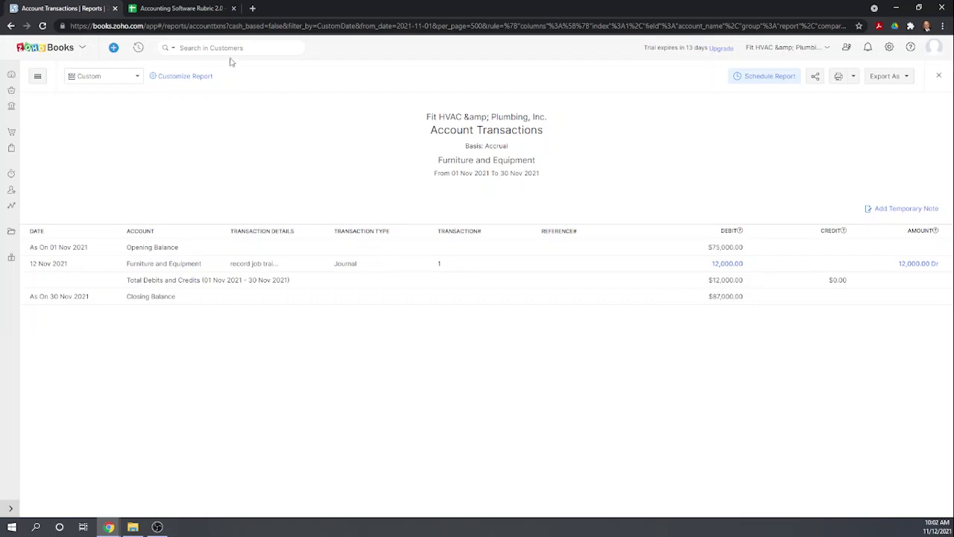
# In the rubric sheet, score cells I108 to I111 as 1, 0, 0, 1.
pyautogui.click(182, 10)
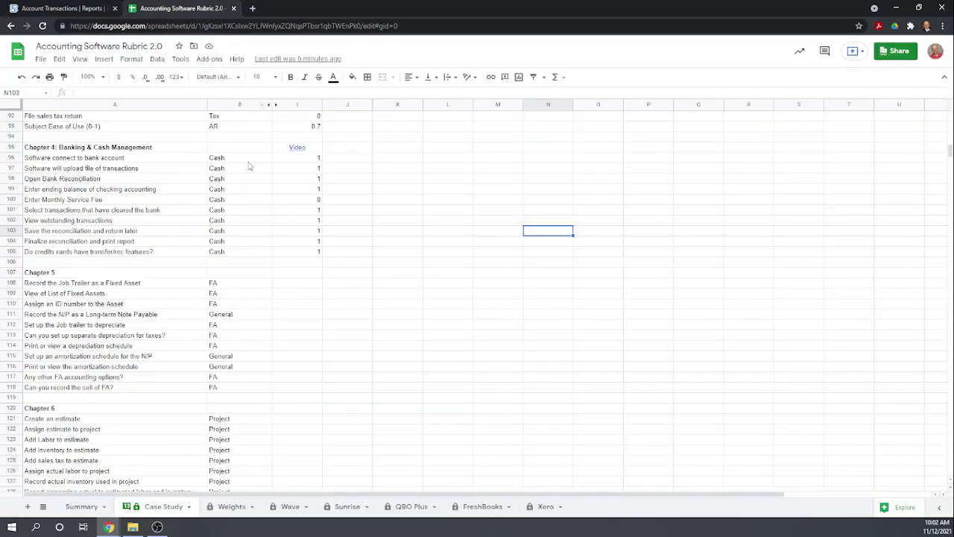
pyautogui.click(314, 287)
pyautogui.write('1')
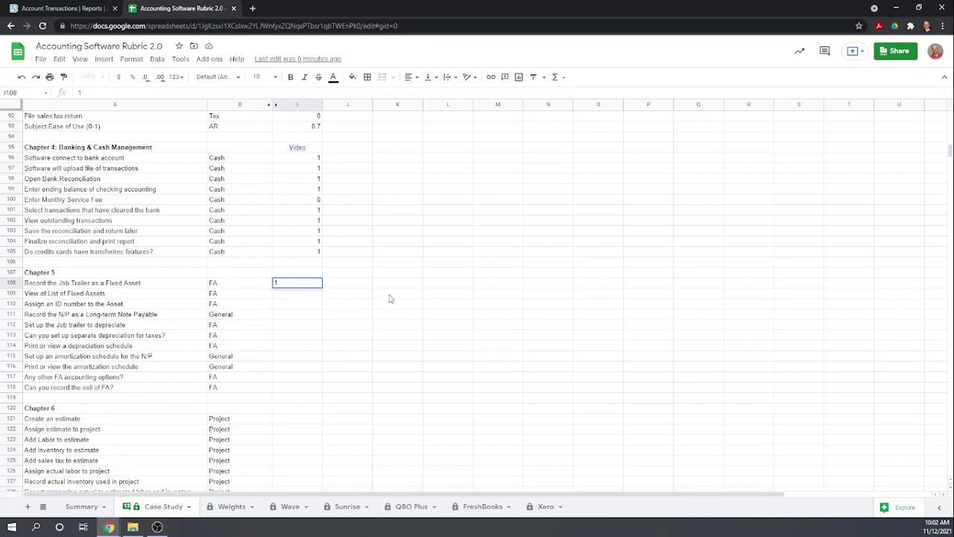
pyautogui.press('Return')
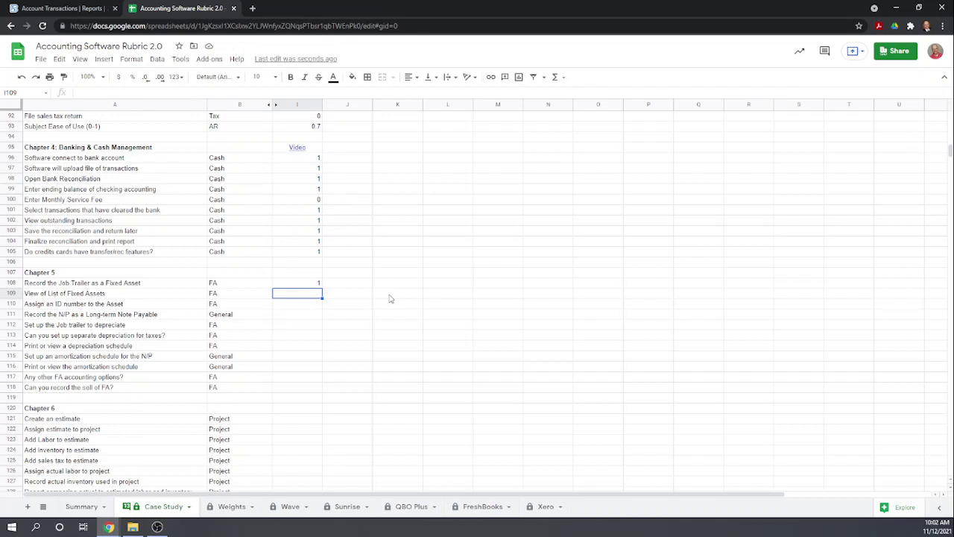
pyautogui.write('0')
pyautogui.press('Return')
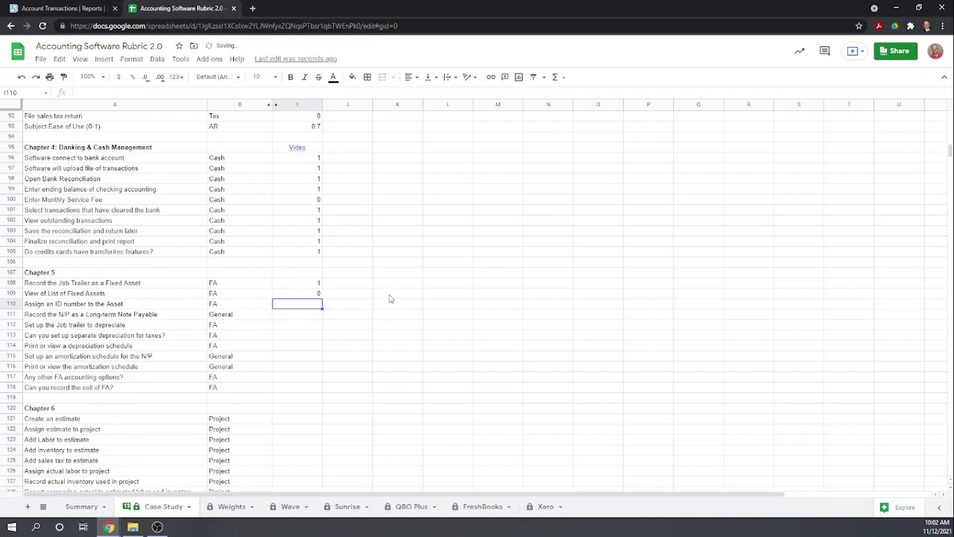
pyautogui.write('0')
pyautogui.press('Return')
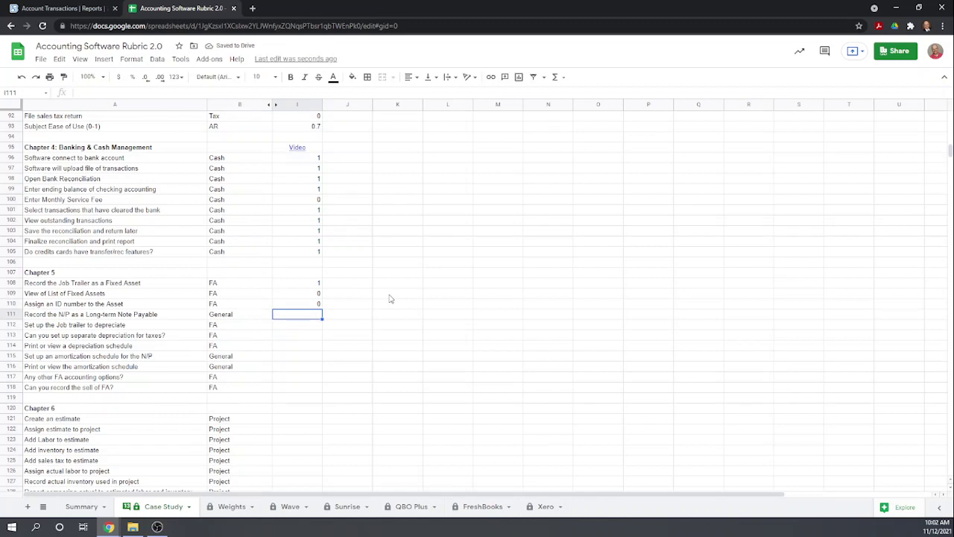
pyautogui.write('1')
pyautogui.press('Return')
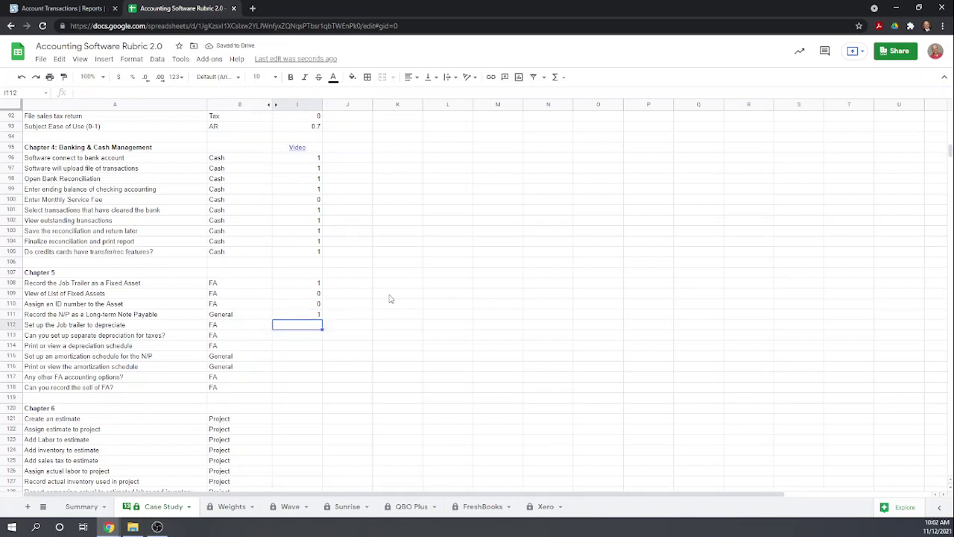
# Score the remaining seven Chapter 5 items, I112 through I118, as 0.
pyautogui.write('0')
pyautogui.press('Return')
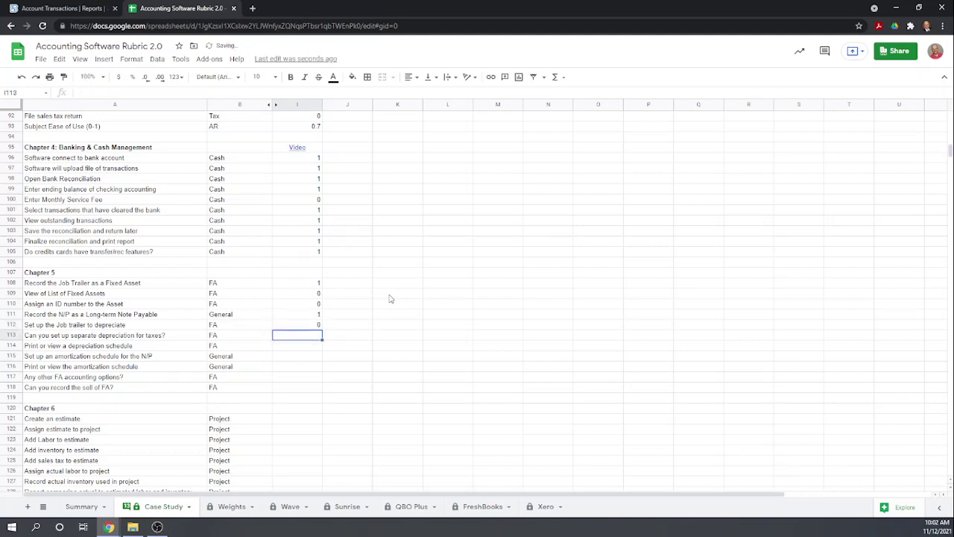
pyautogui.write('0')
pyautogui.press('Return')
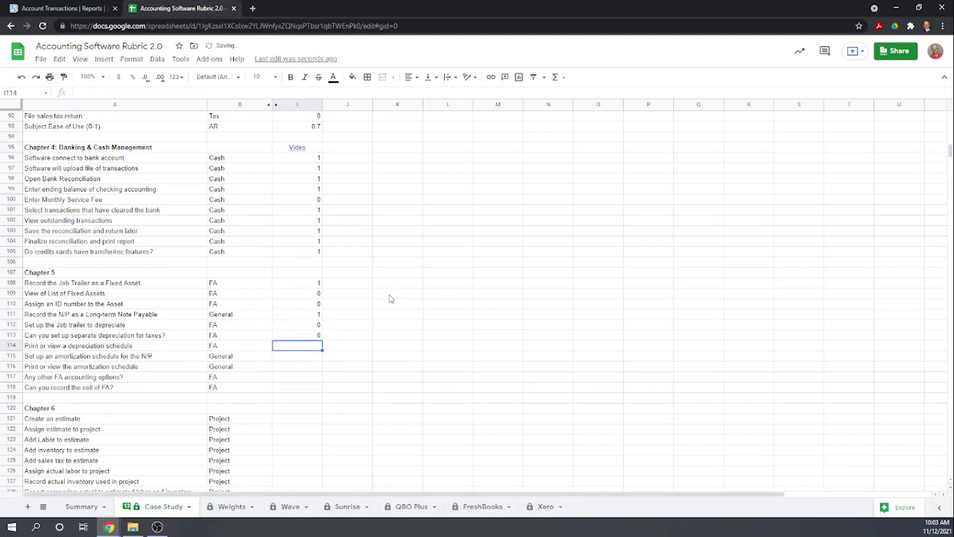
pyautogui.write('0')
pyautogui.press('Return')
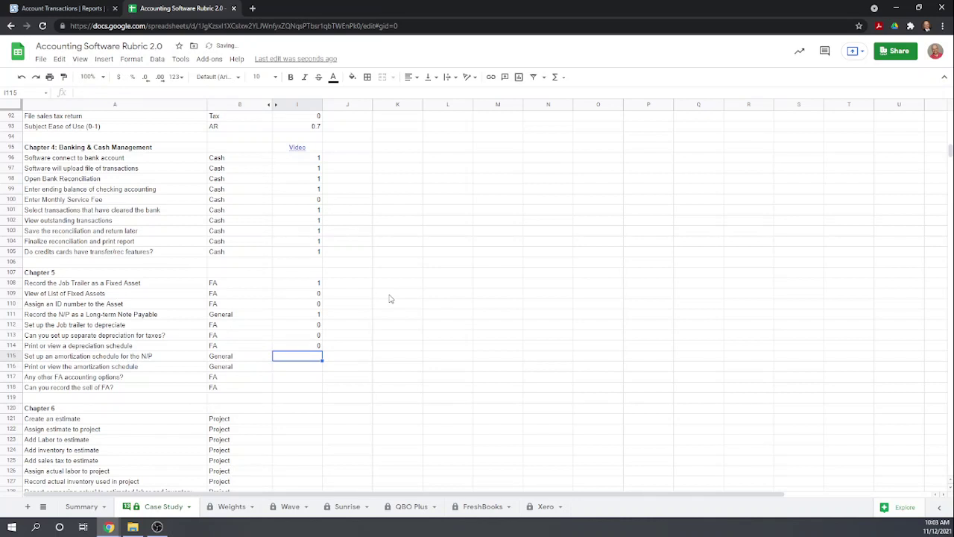
pyautogui.write('0')
pyautogui.press('Return')
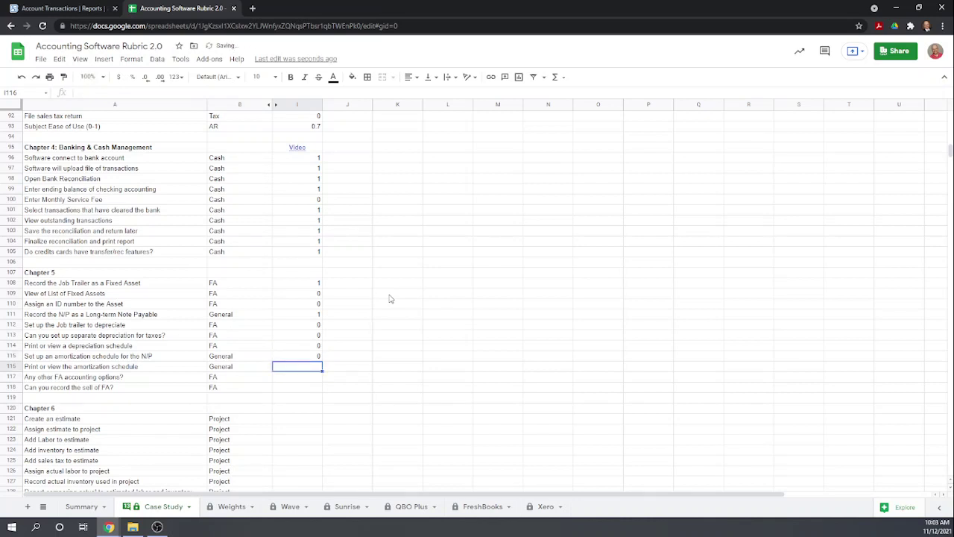
pyautogui.write('0')
pyautogui.press('Return')
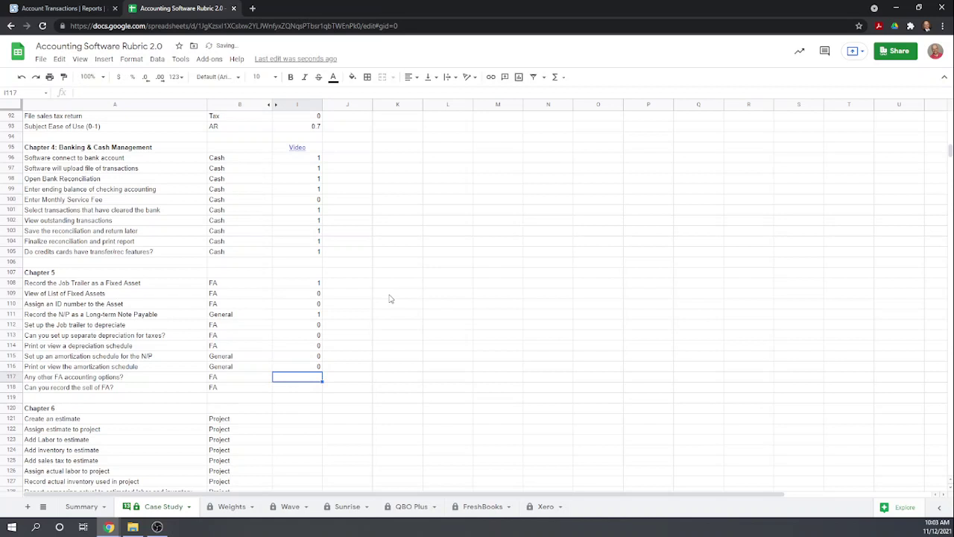
pyautogui.write('0')
pyautogui.press('Return')
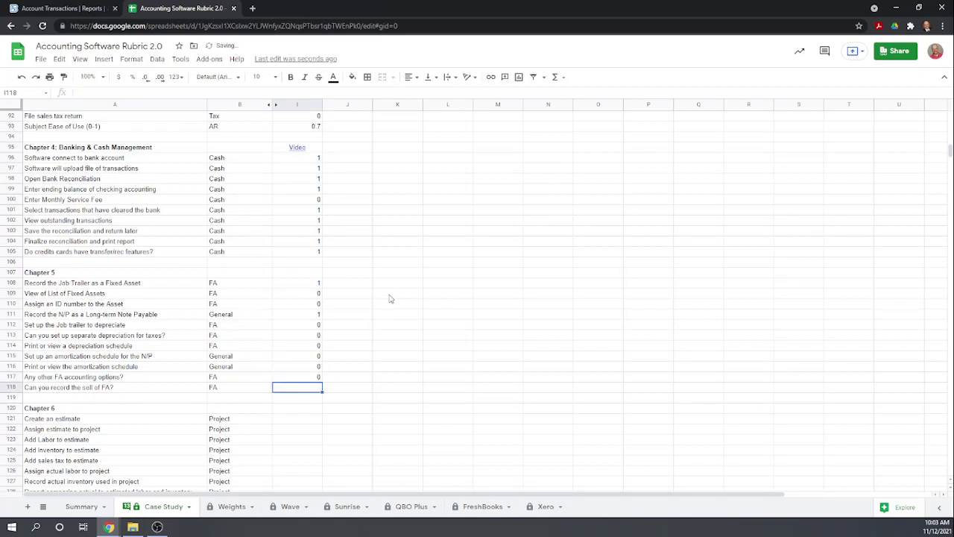
pyautogui.write('0')
pyautogui.press('Return')
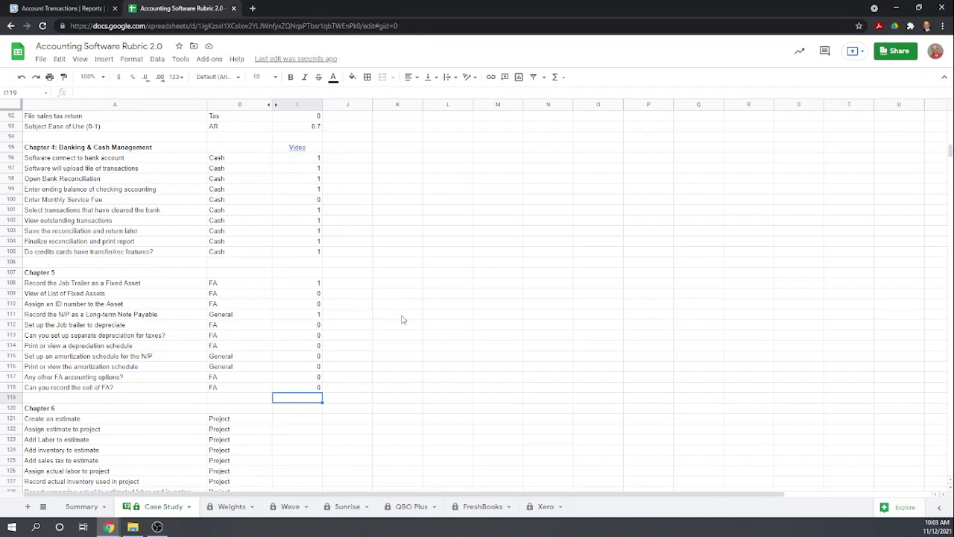
pyautogui.scroll(-1, 400, 319)
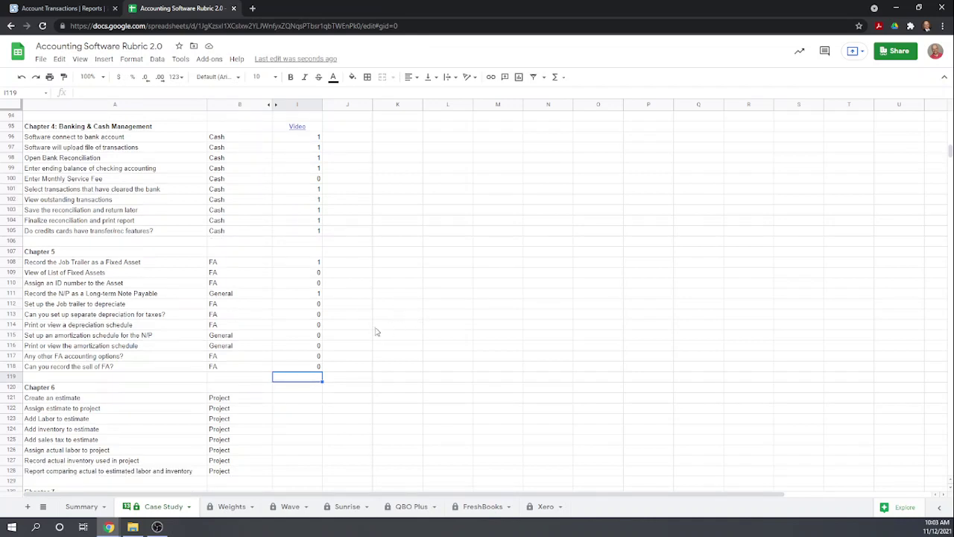
pyautogui.scroll(2, 361, 331)
pyautogui.scroll(-2, 362, 331)
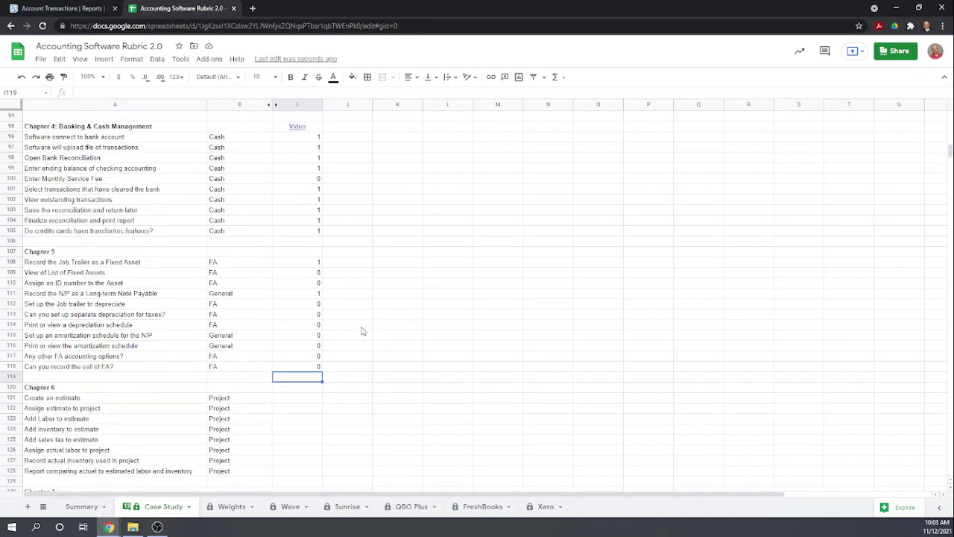